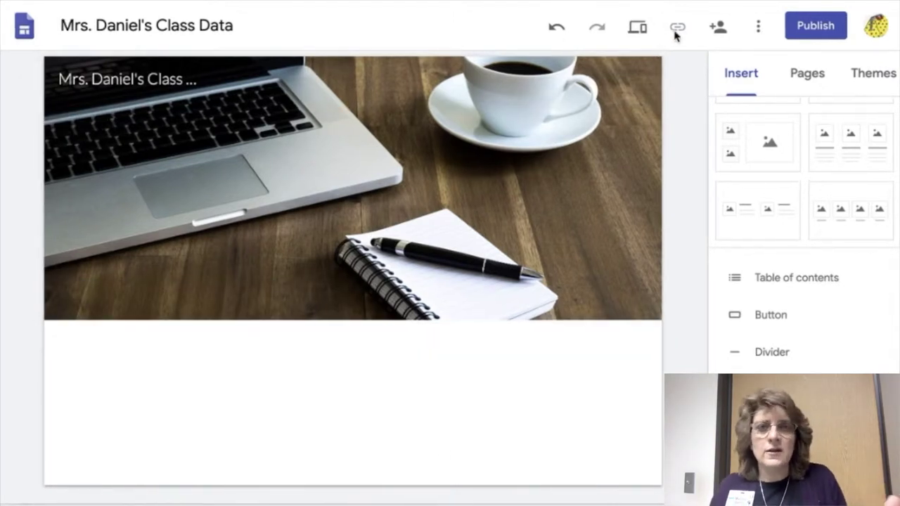
- Create a new page named after one student and delete its header title
click(803, 77)
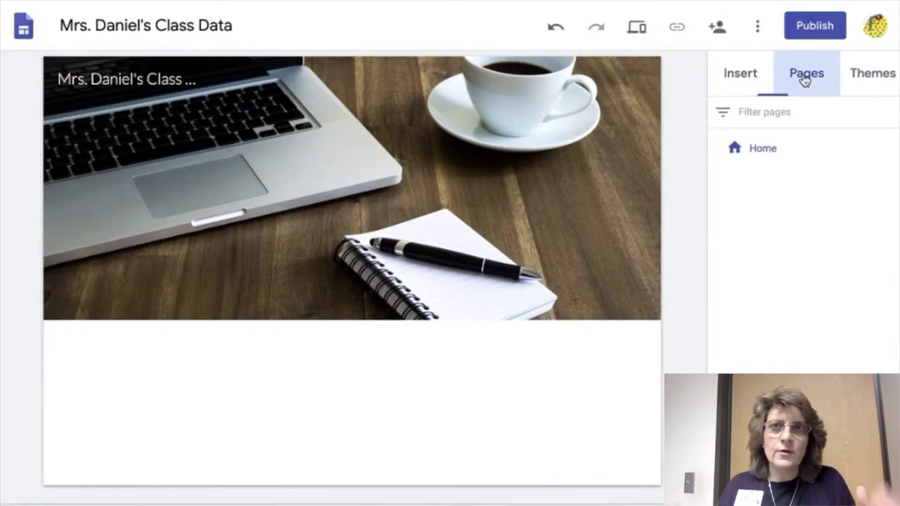
click(869, 475)
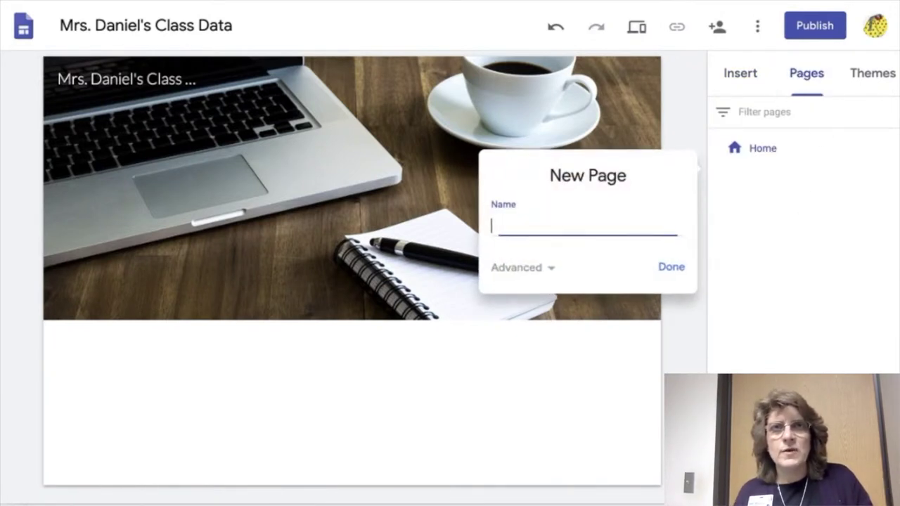
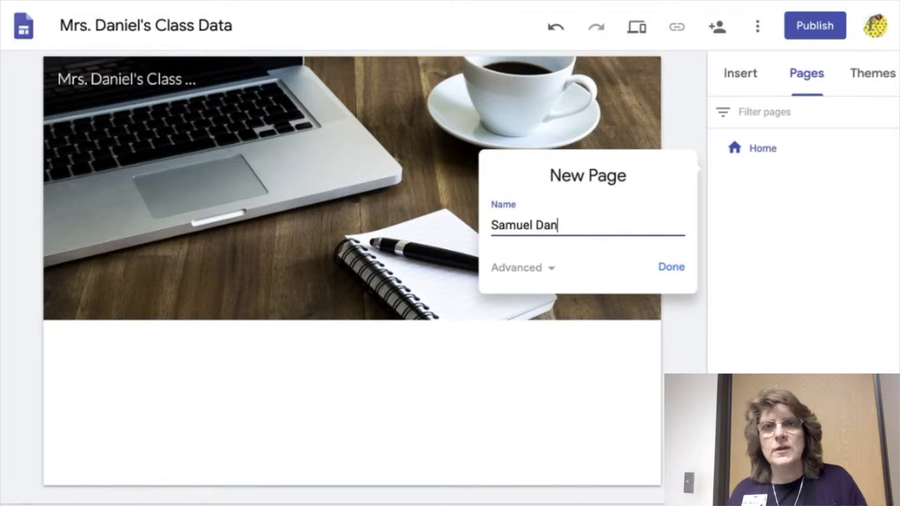
click(675, 275)
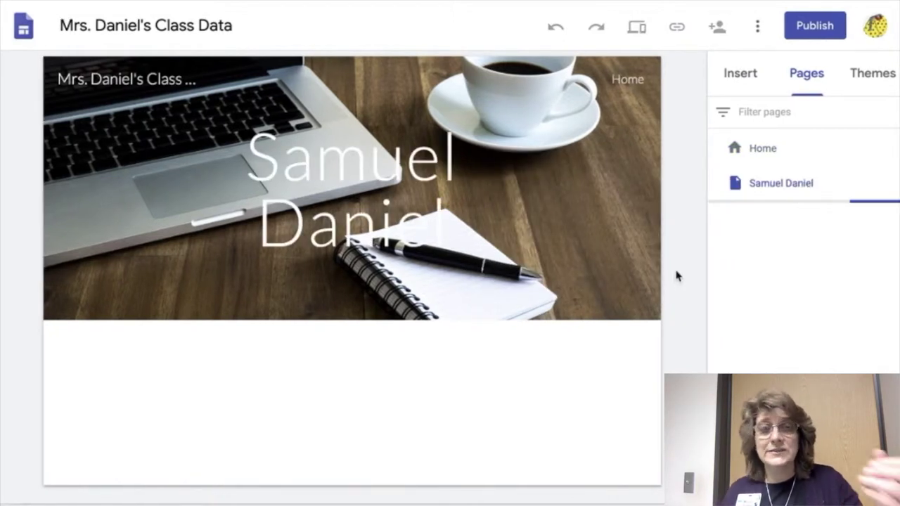
click(428, 179)
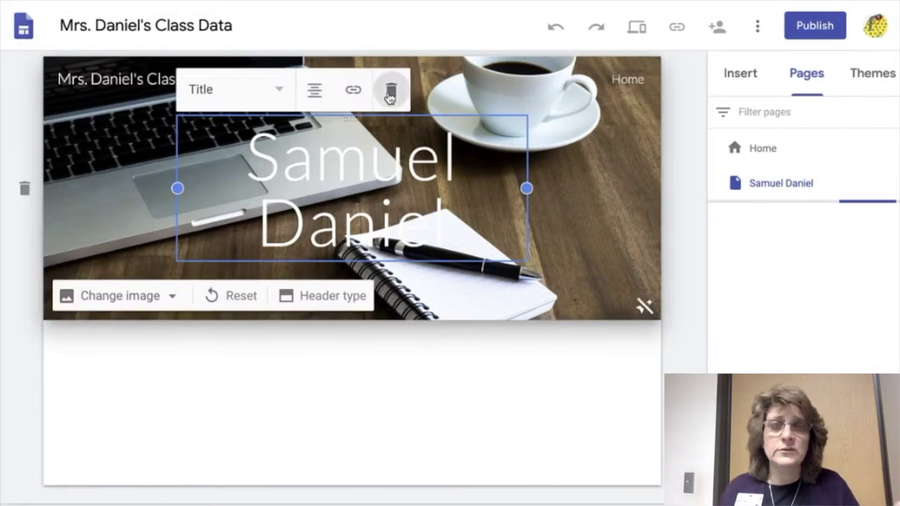
click(392, 92)
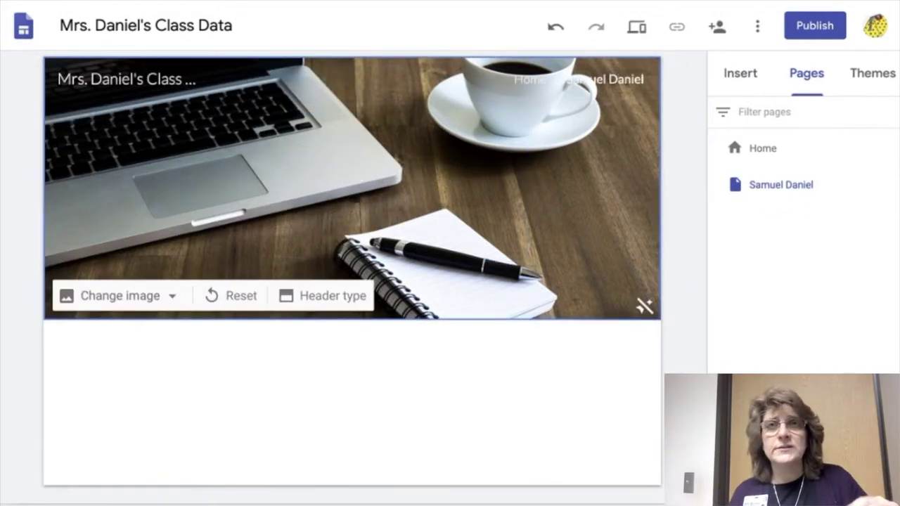
- Create a second page named after the other student and remove its header title too
click(840, 302)
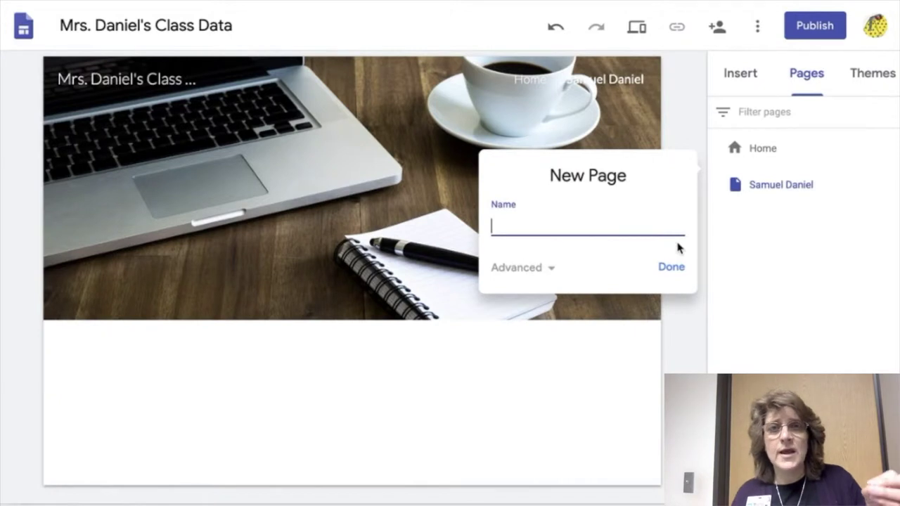
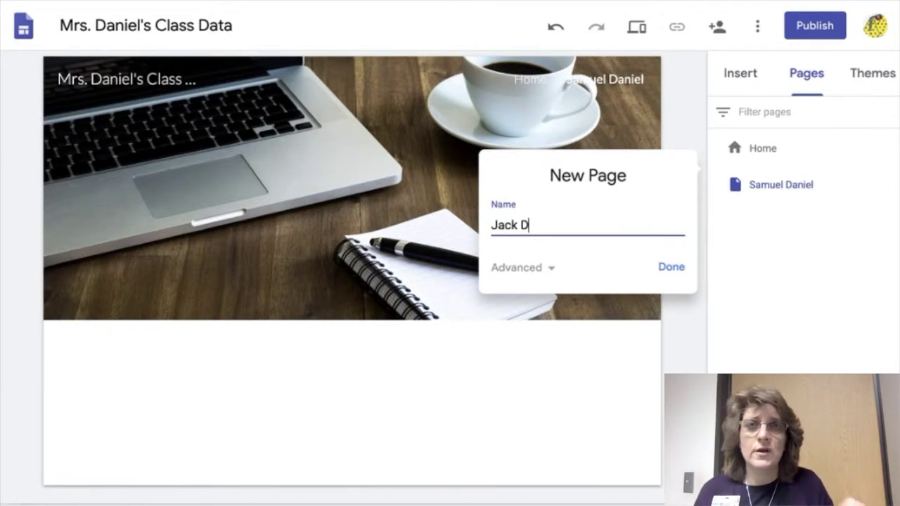
click(674, 270)
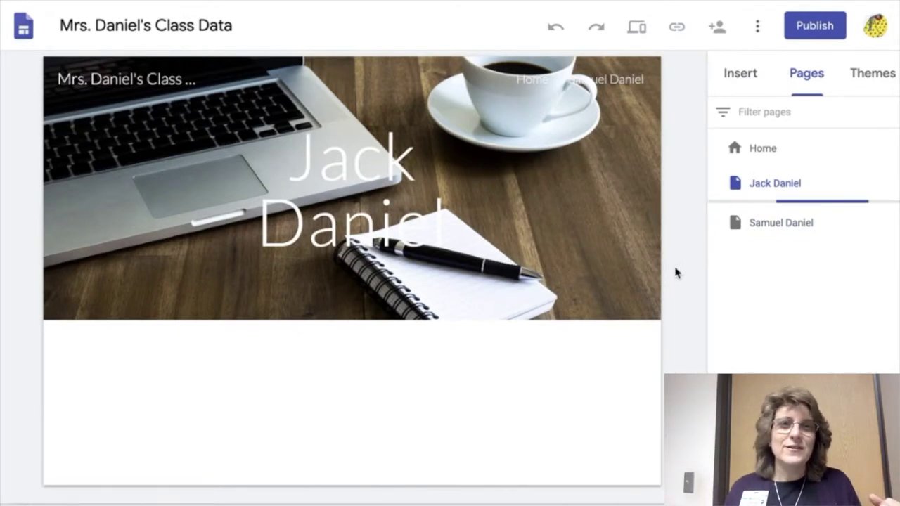
click(485, 210)
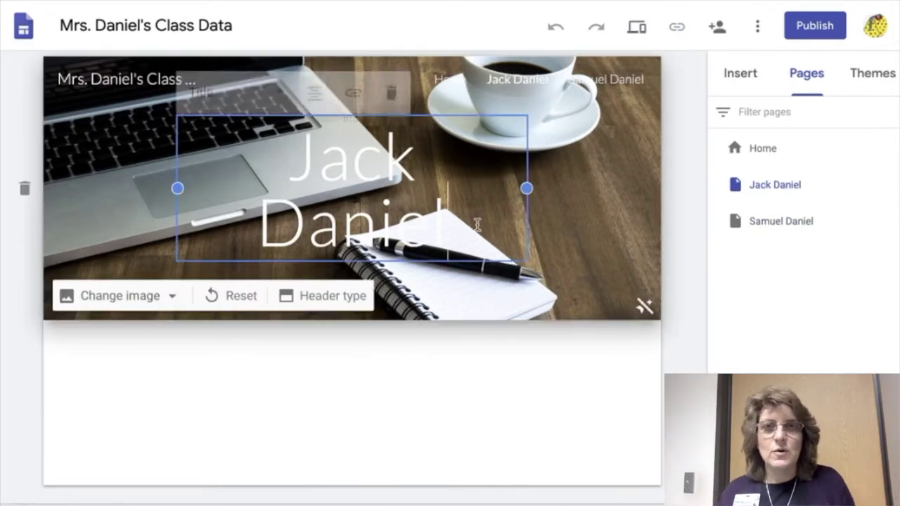
click(392, 93)
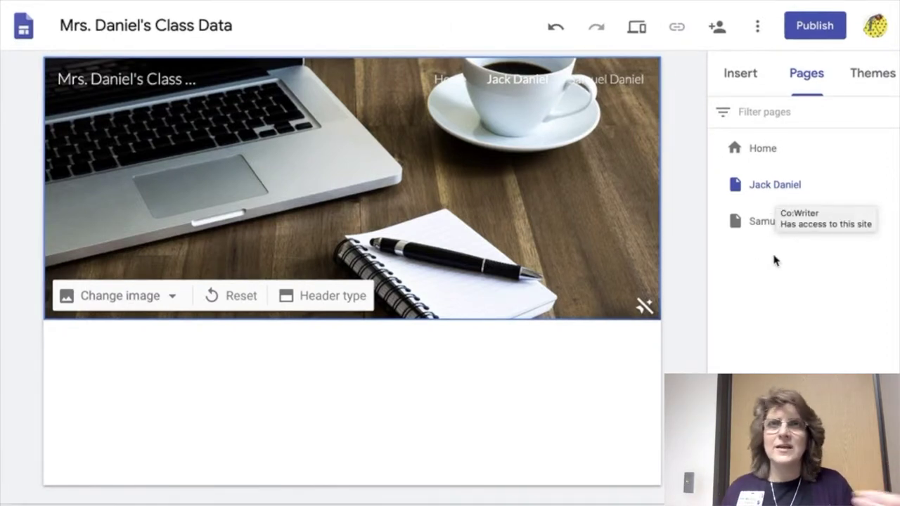
- Hide both student pages from navigation, then bring up Publish at mrs-daniels-class-data from Home
click(759, 153)
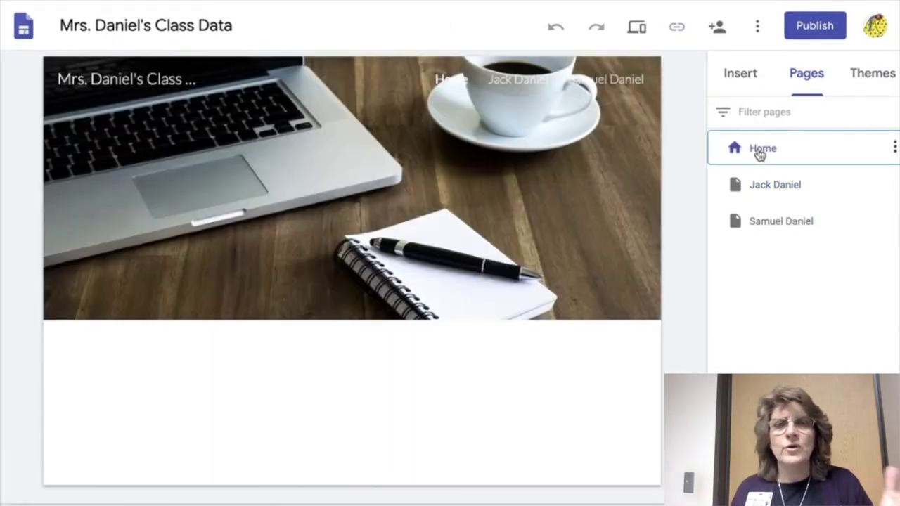
click(625, 175)
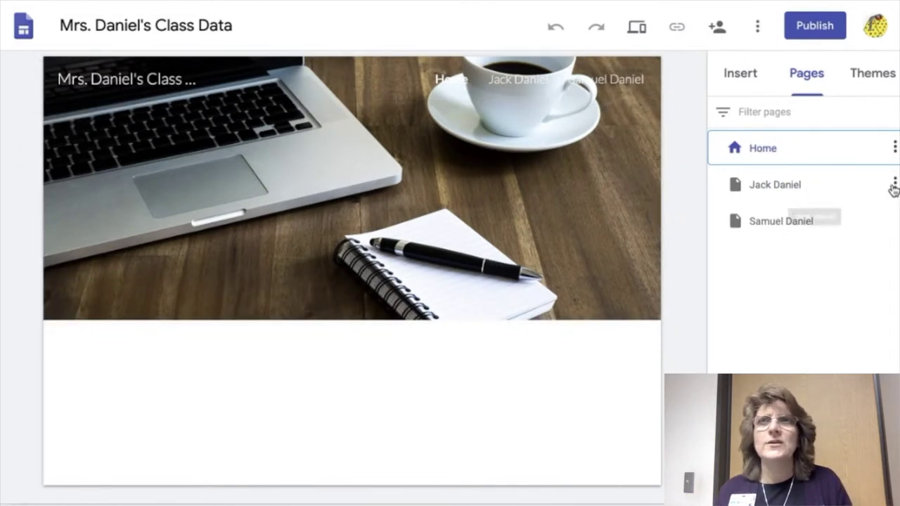
click(894, 184)
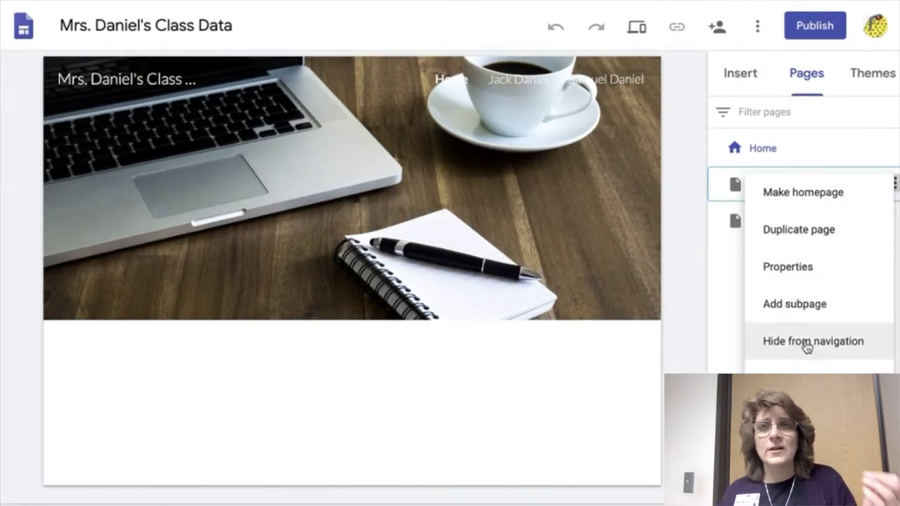
click(824, 355)
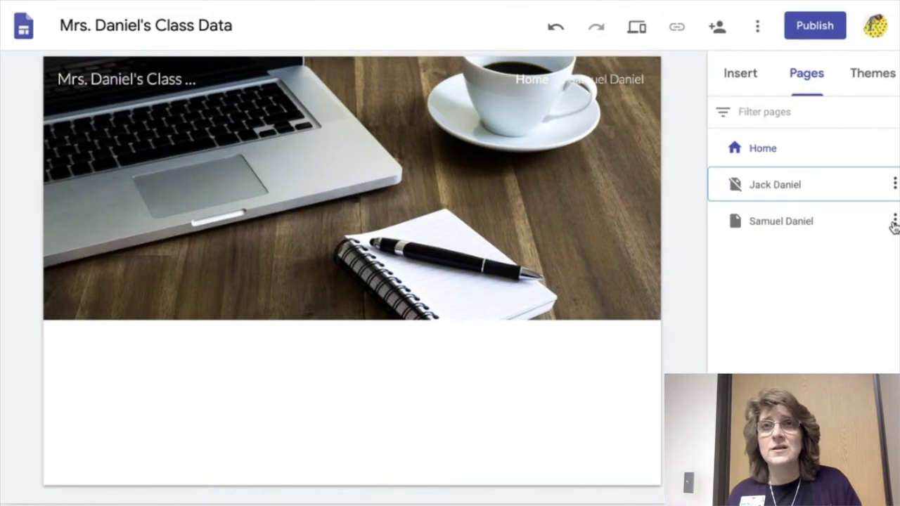
click(894, 221)
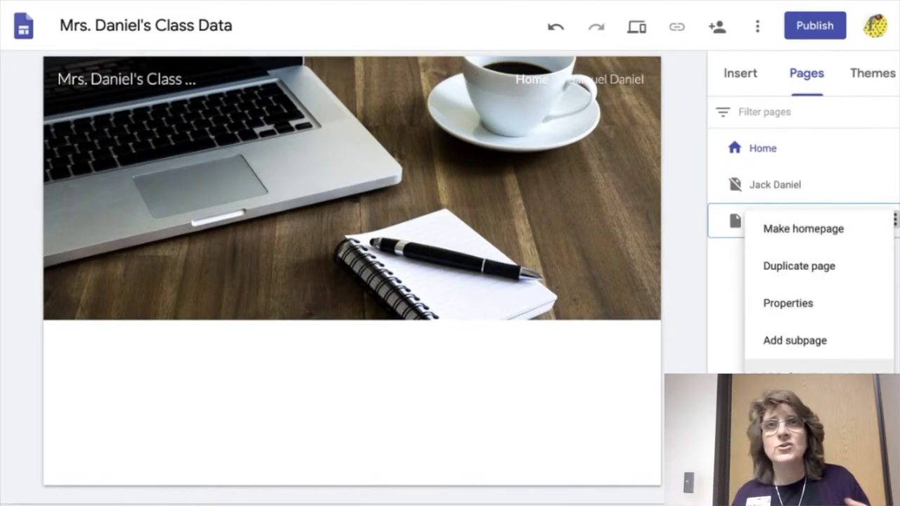
click(795, 378)
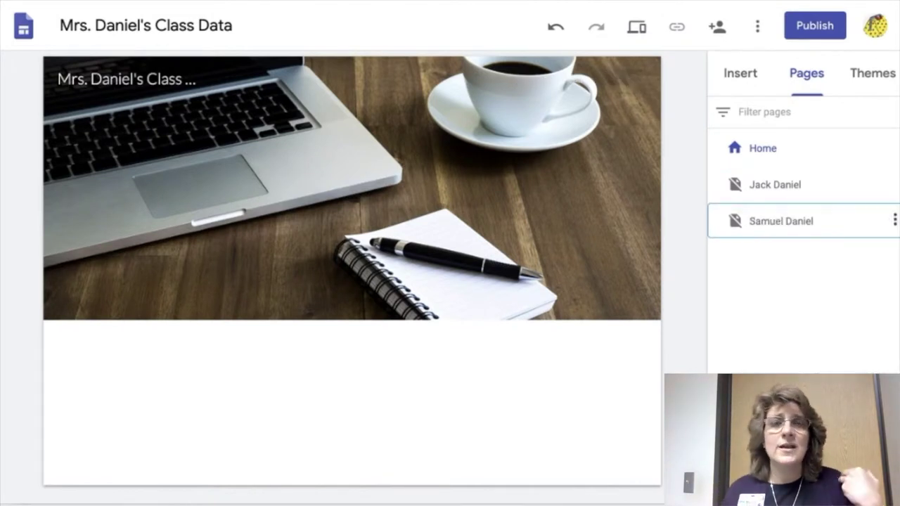
click(755, 150)
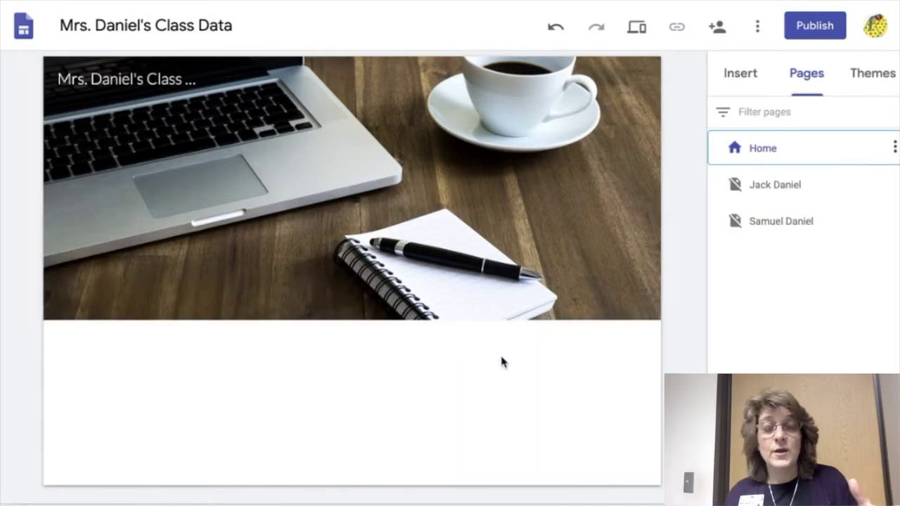
click(815, 29)
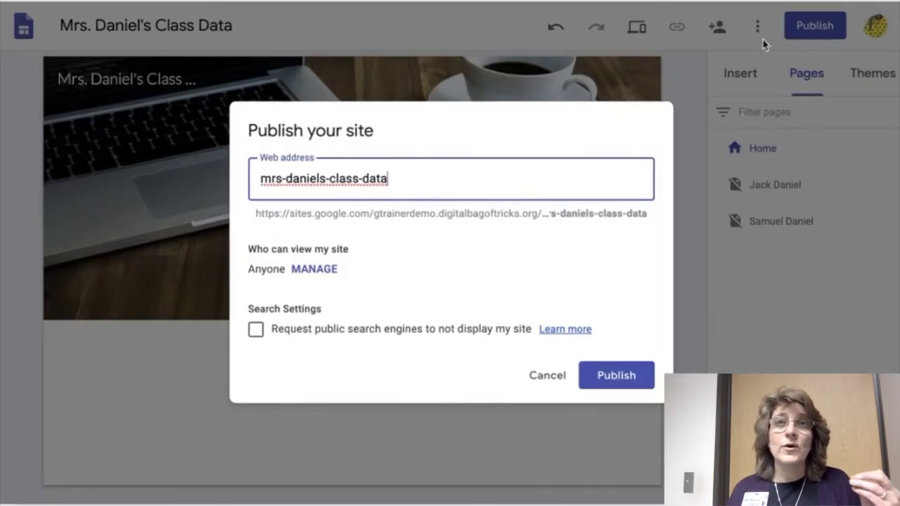
- Publish the class site, check the live Home page, then close that tab to return to the editor
click(620, 377)
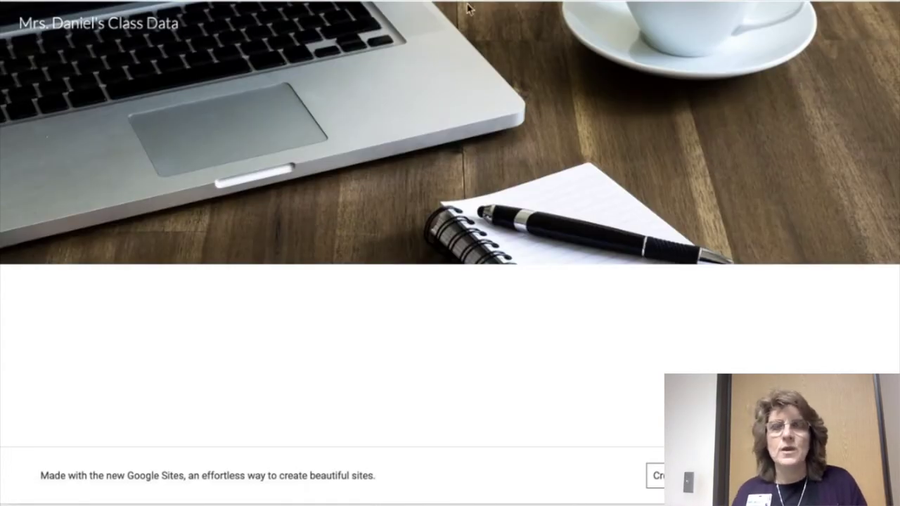
key(ctrl+w)
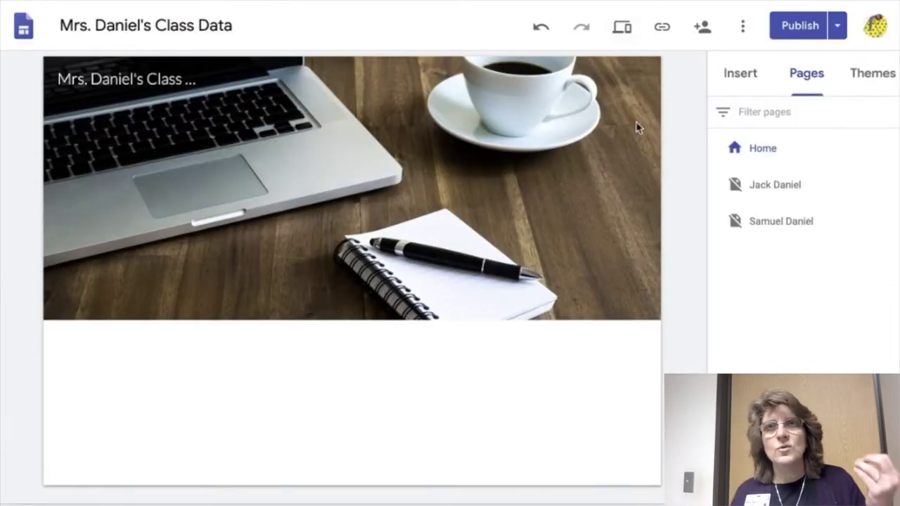
- Open one student's page in the editor and view the published site
click(782, 189)
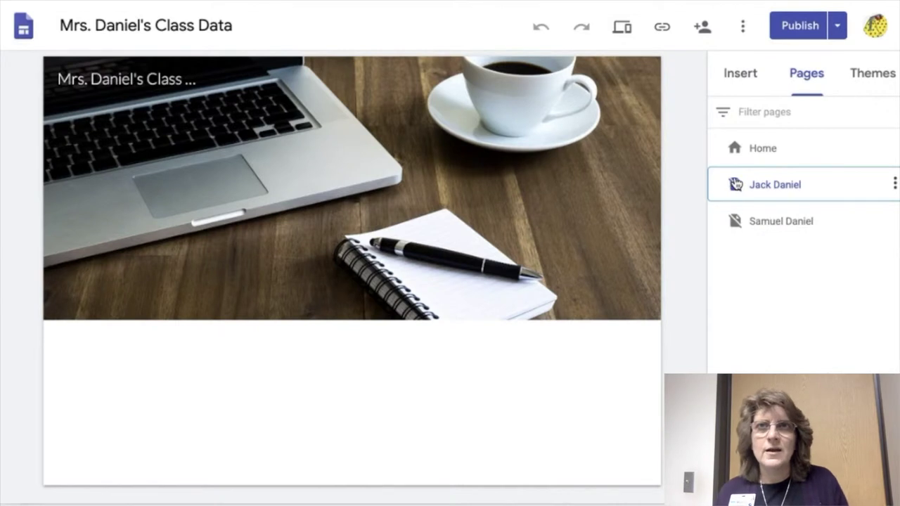
click(837, 29)
click(794, 95)
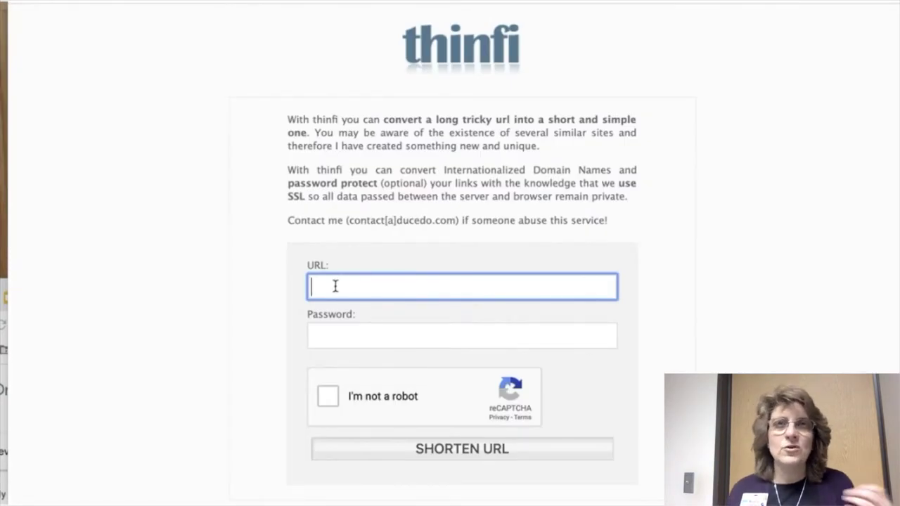
- Put the second student's page address into Thinfi's URL field
key(ctrl+v)
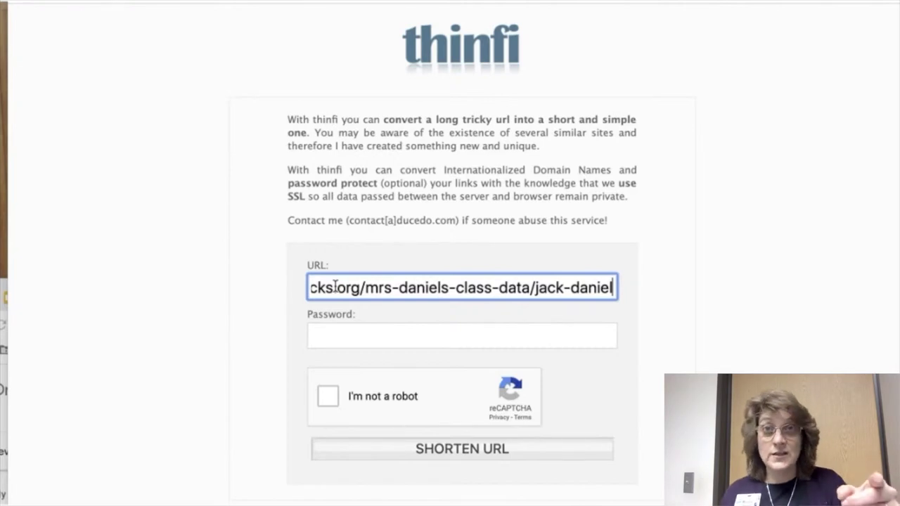
key(ctrl+a)
key(ctrl+v)
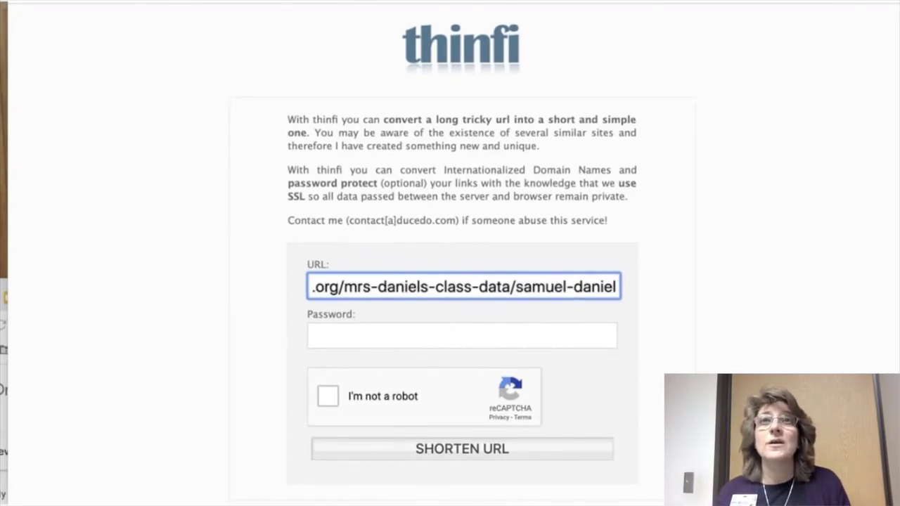
click(348, 333)
text(••••)
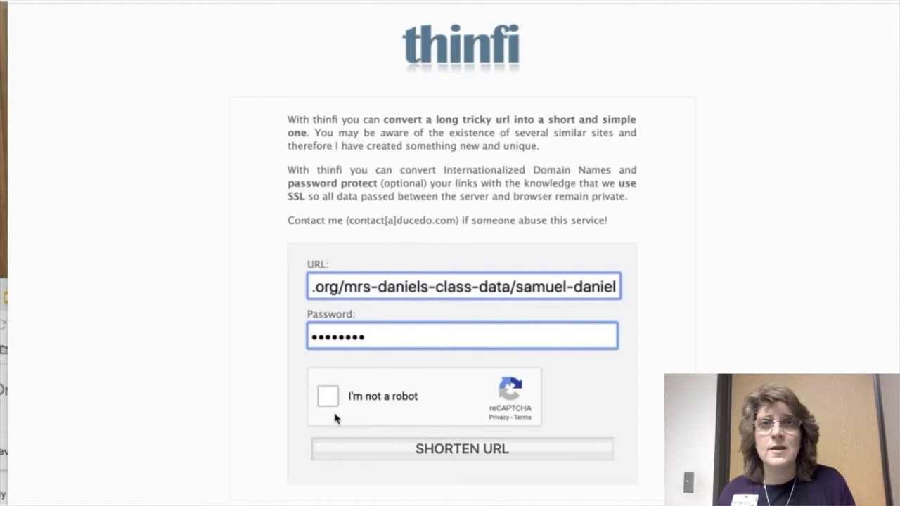
click(328, 397)
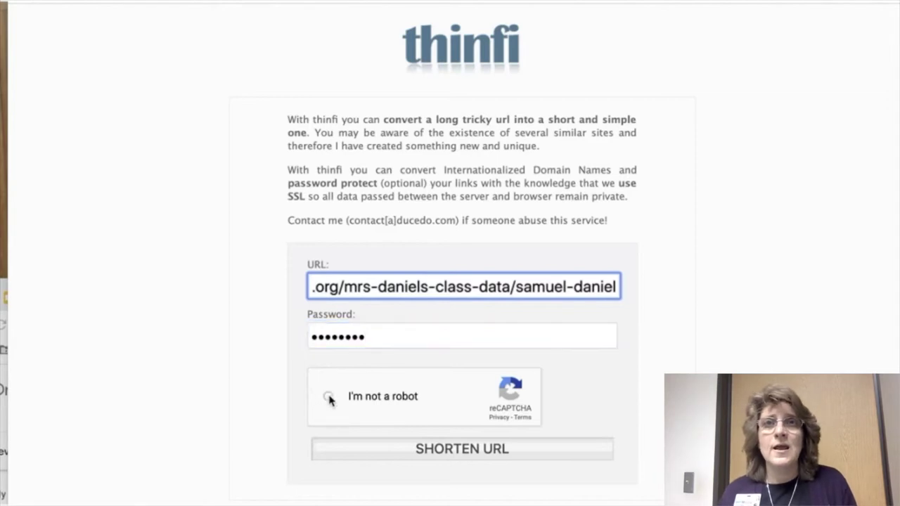
click(452, 455)
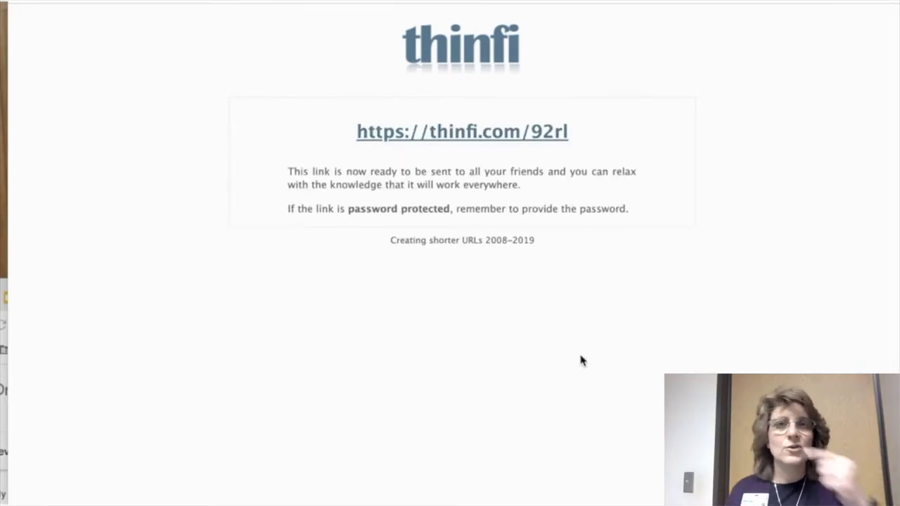
drag(610, 134, 338, 135)
key(ctrl+c)
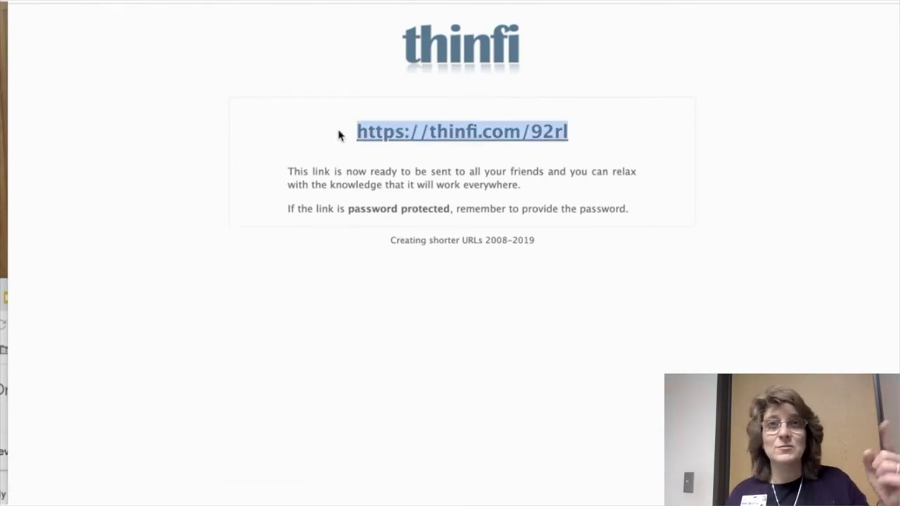
key(ctrl+Tab)
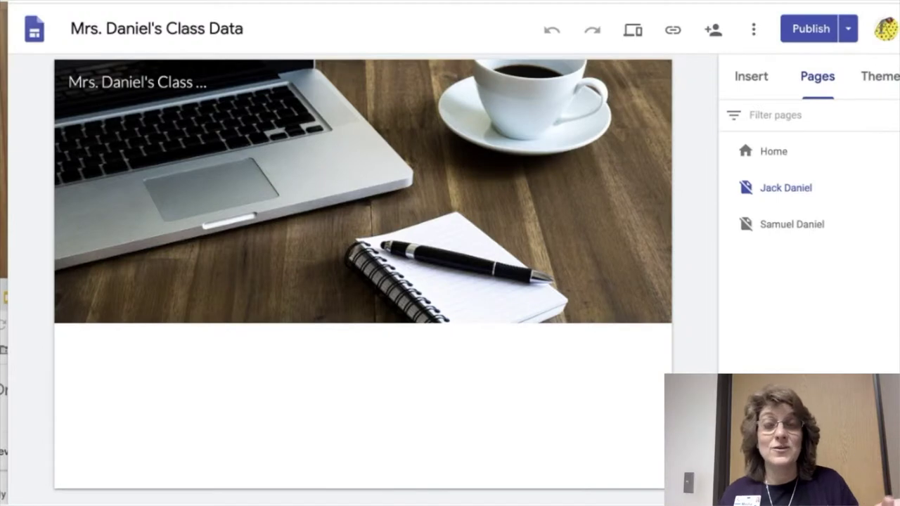
click(768, 156)
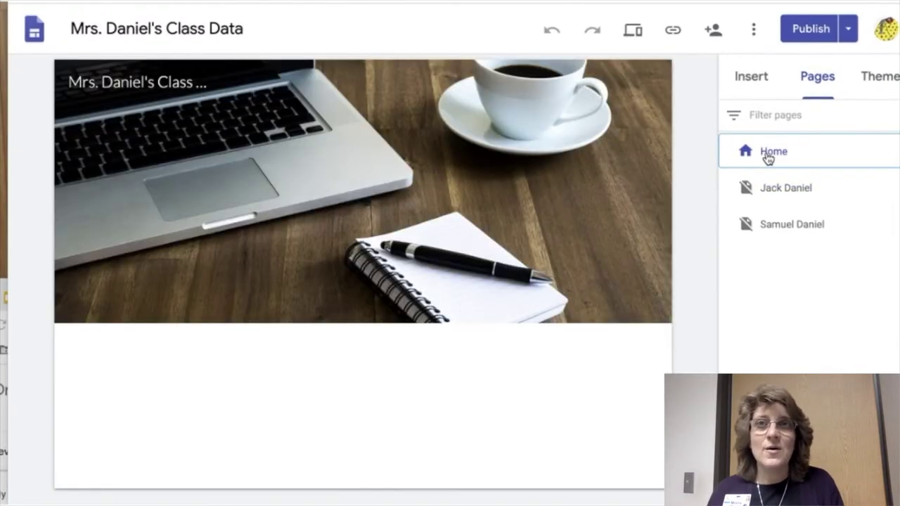
mouse_move(421, 211)
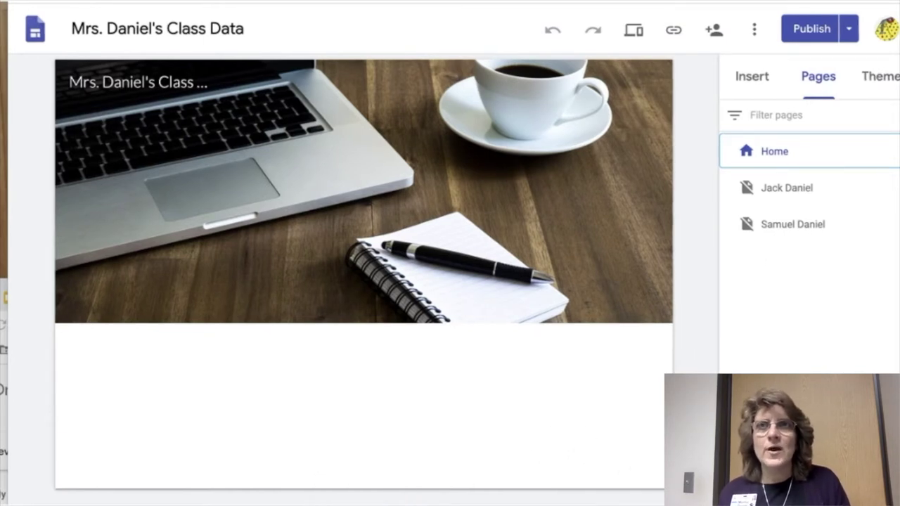
click(745, 79)
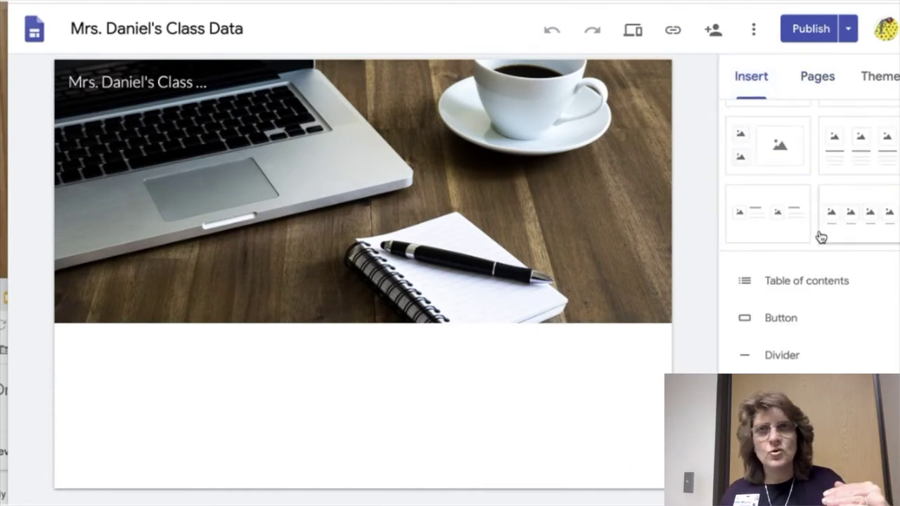
scroll(821, 237, down, 3)
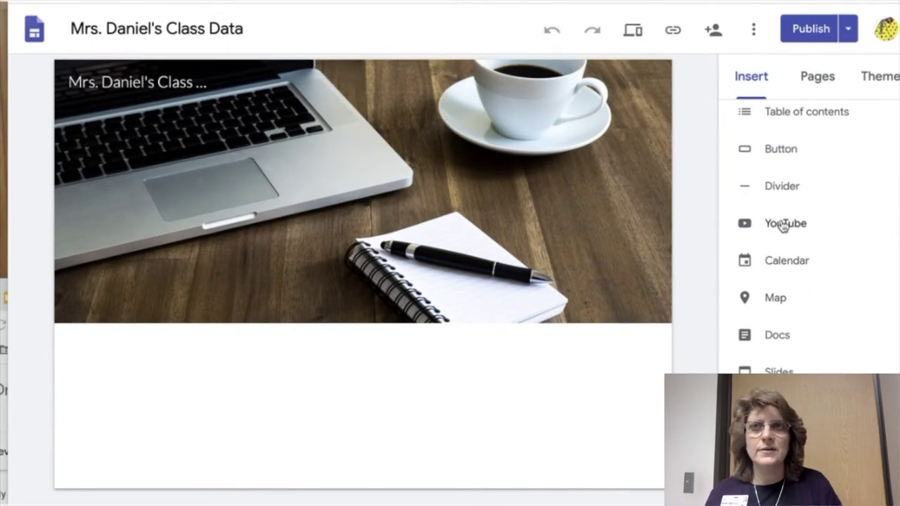
click(776, 151)
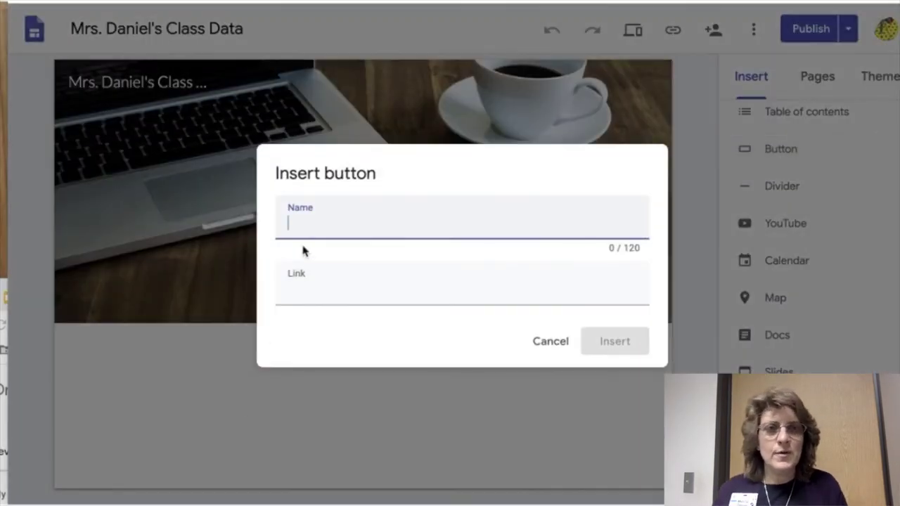
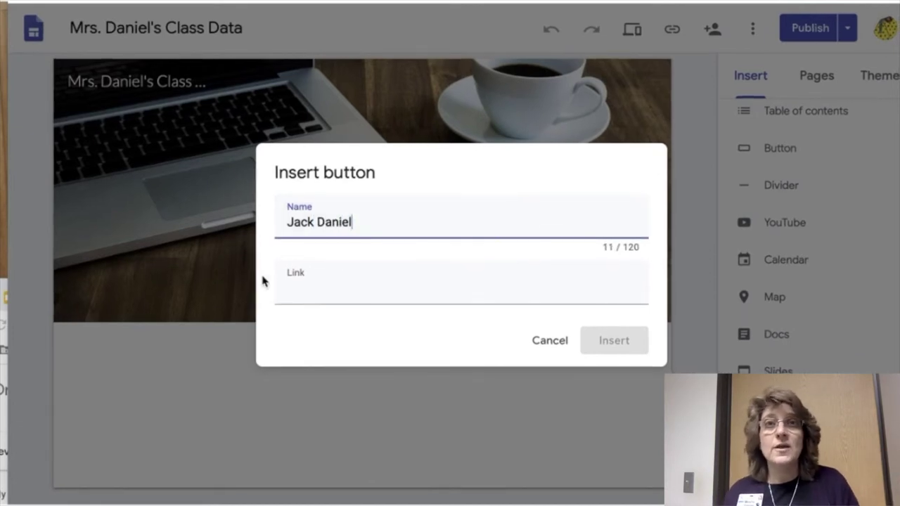
click(306, 297)
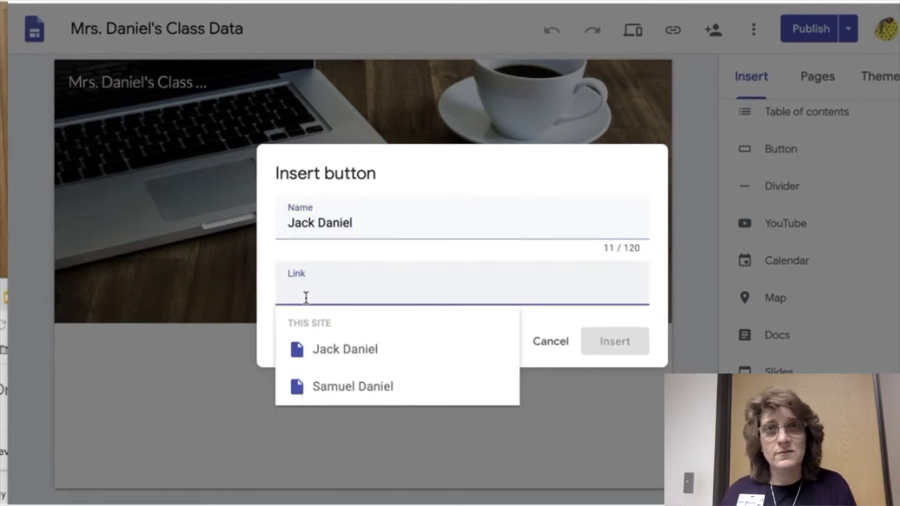
key(ctrl+v)
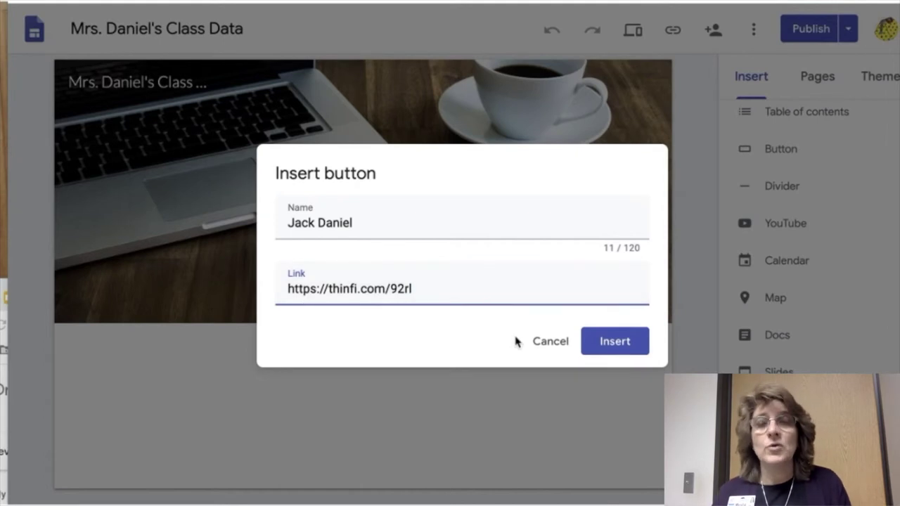
click(608, 345)
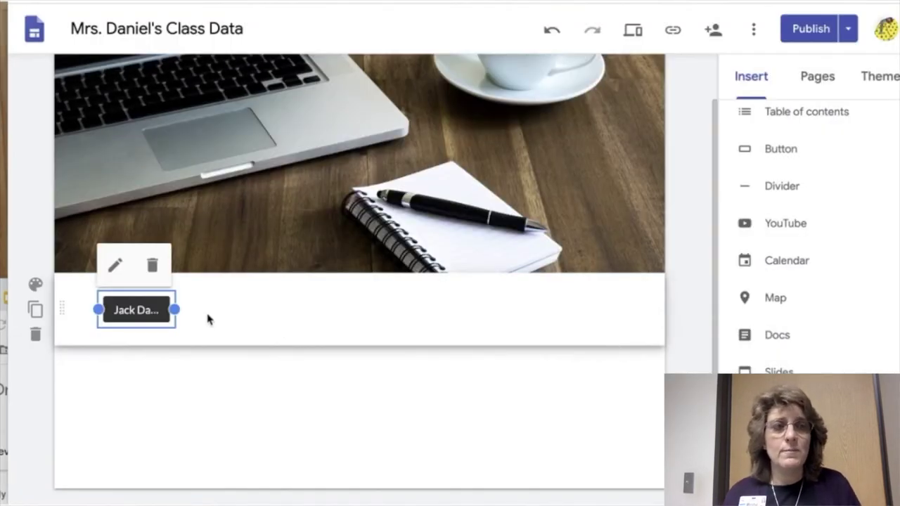
drag(179, 309, 225, 310)
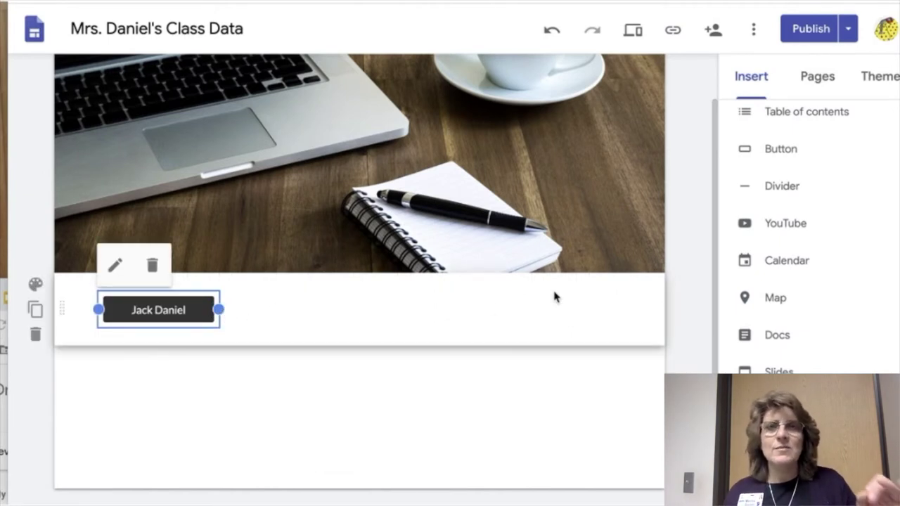
click(817, 76)
- Open the second student's page and view the live published site
click(780, 231)
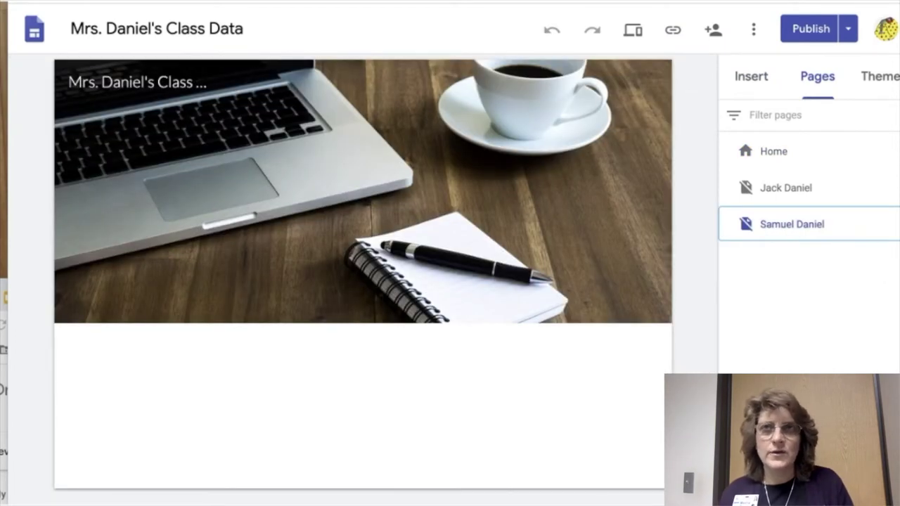
click(848, 30)
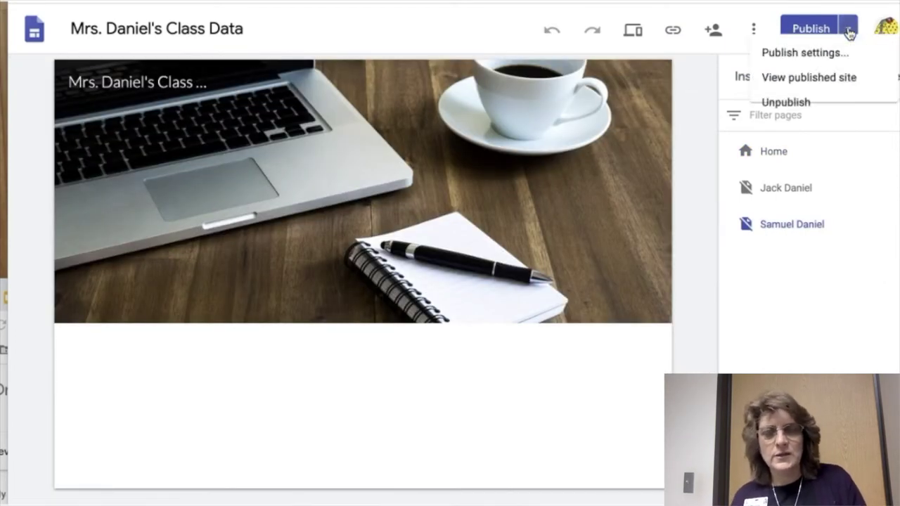
click(796, 87)
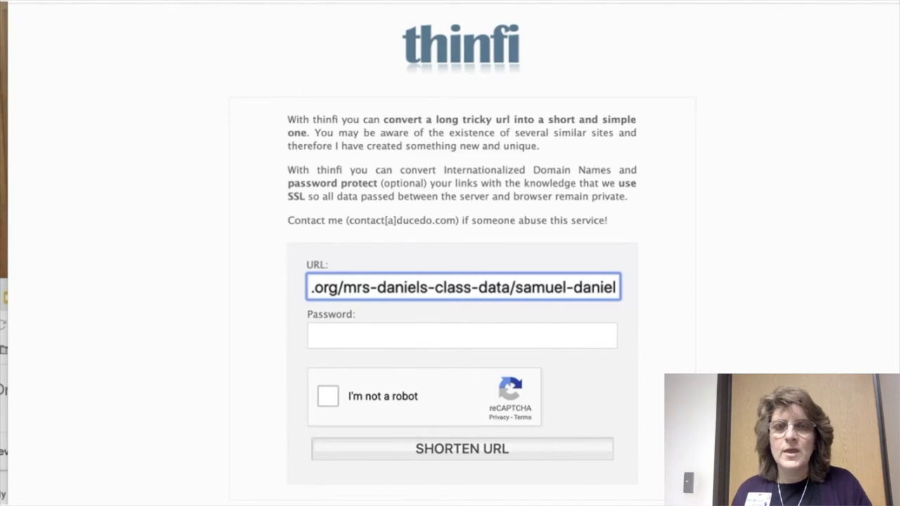
click(365, 335)
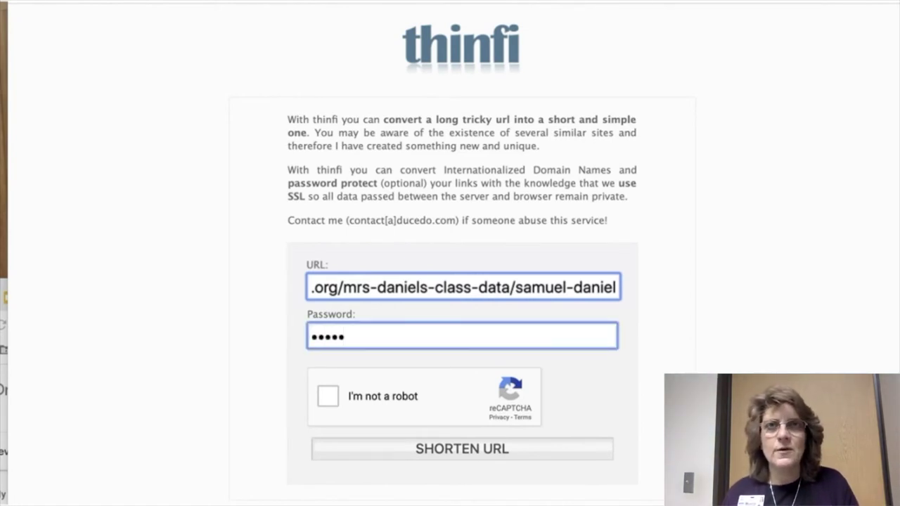
click(324, 397)
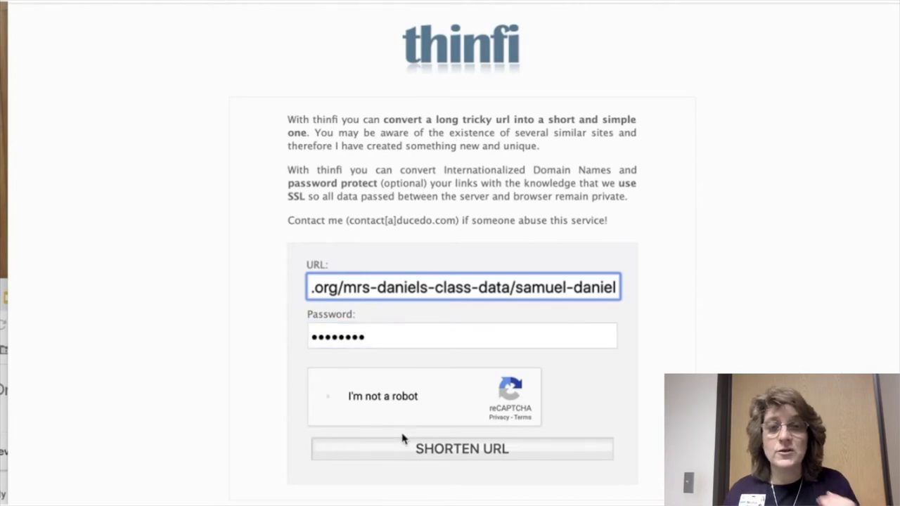
click(445, 452)
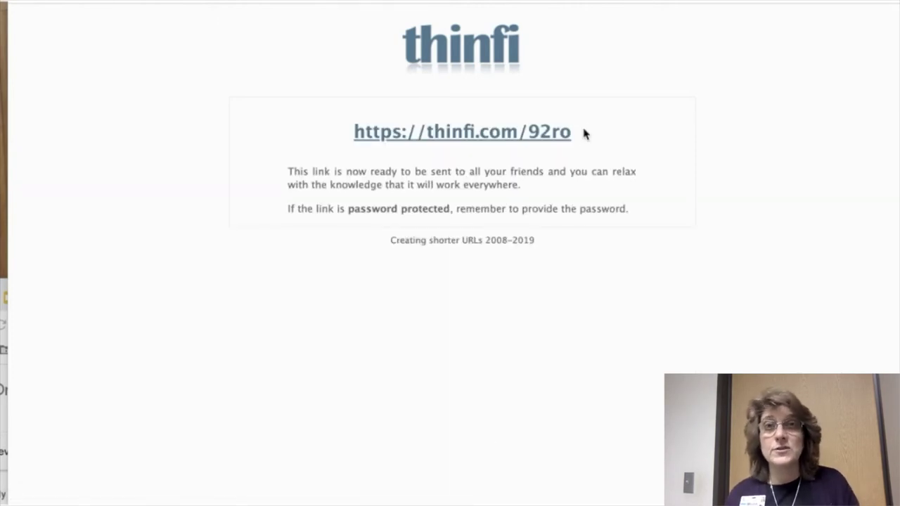
drag(584, 133, 347, 141)
key(ctrl+c)
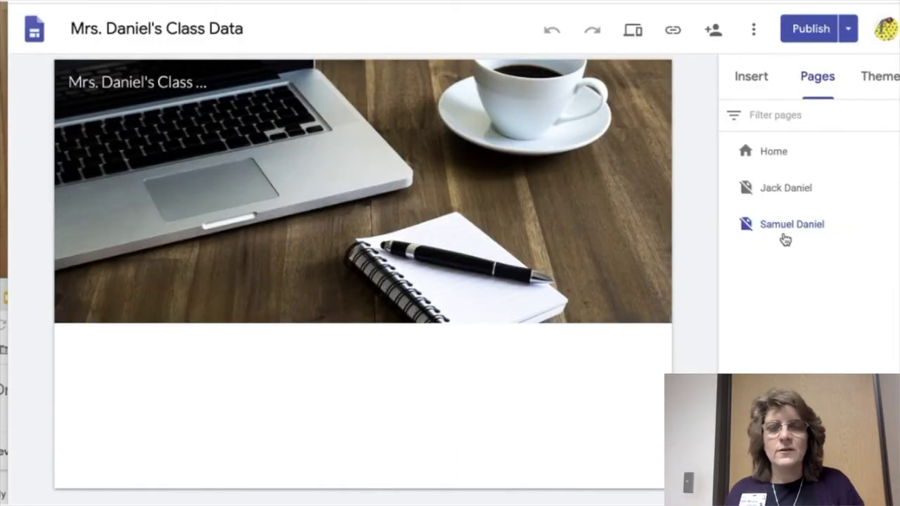
click(778, 156)
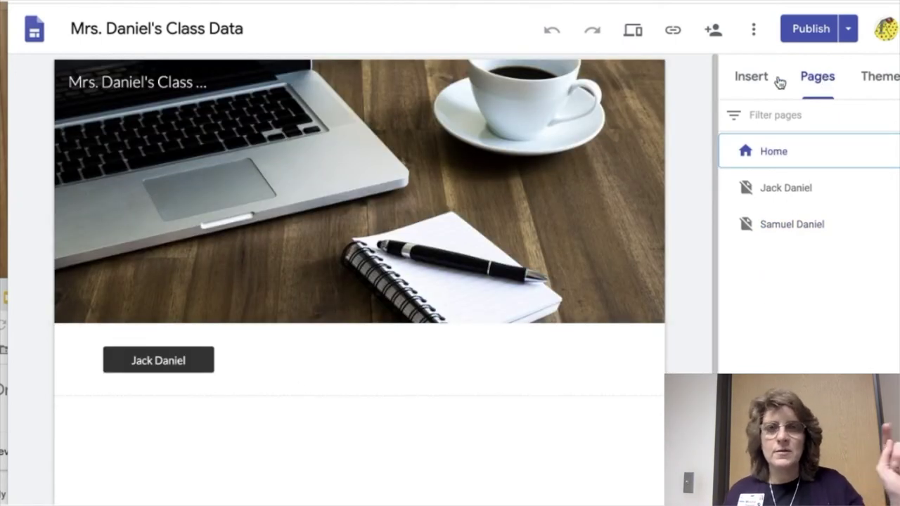
click(741, 82)
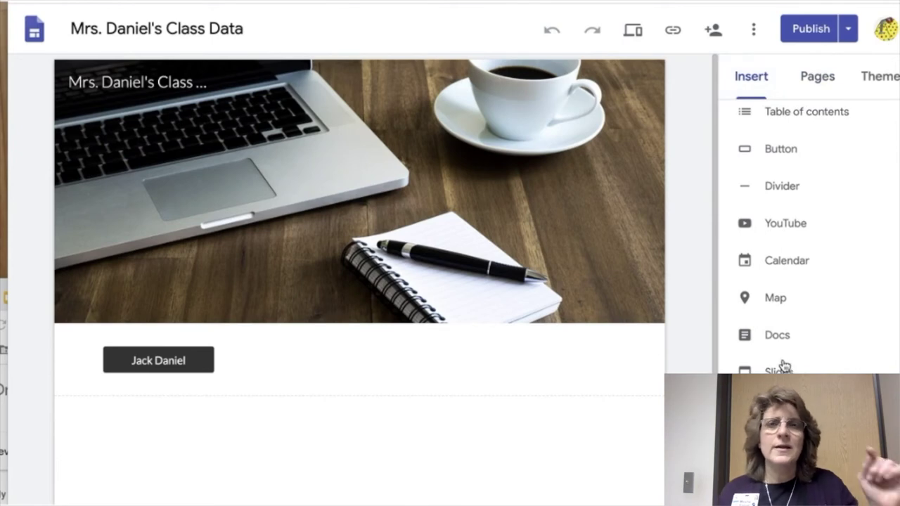
click(771, 149)
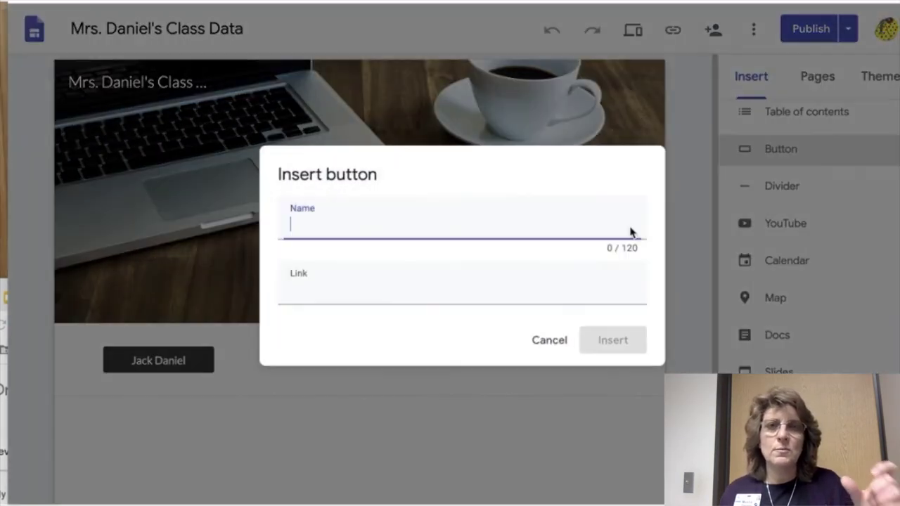
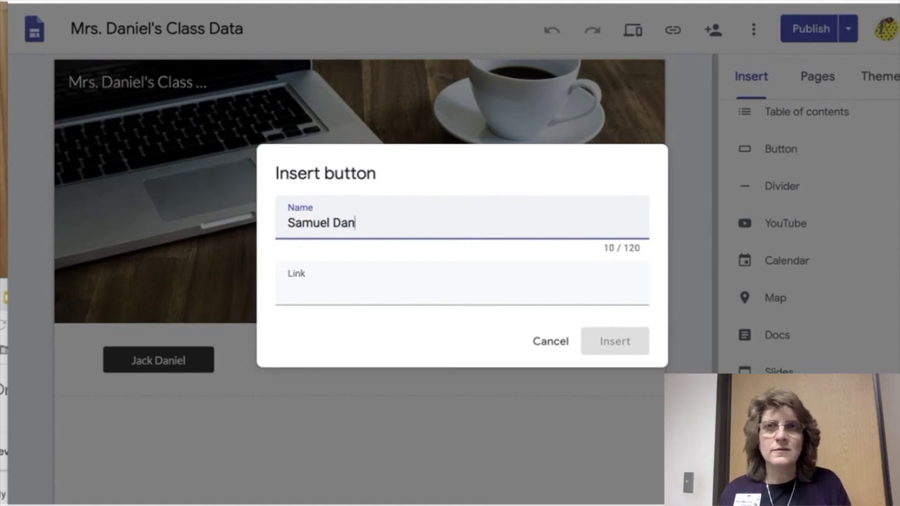
click(379, 297)
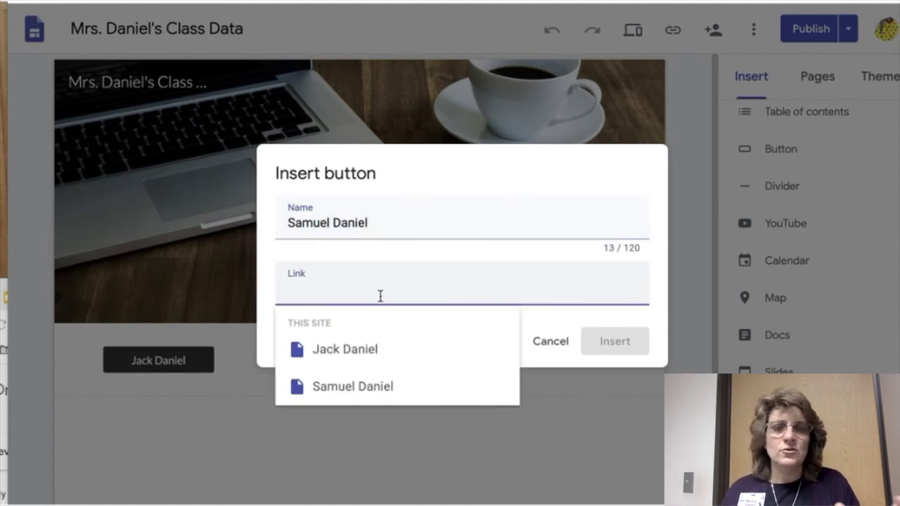
key(ctrl+v)
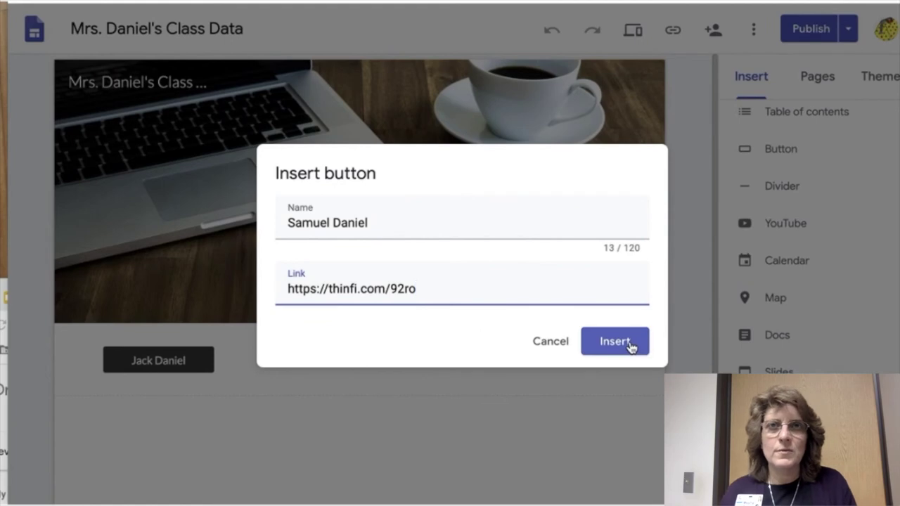
click(615, 342)
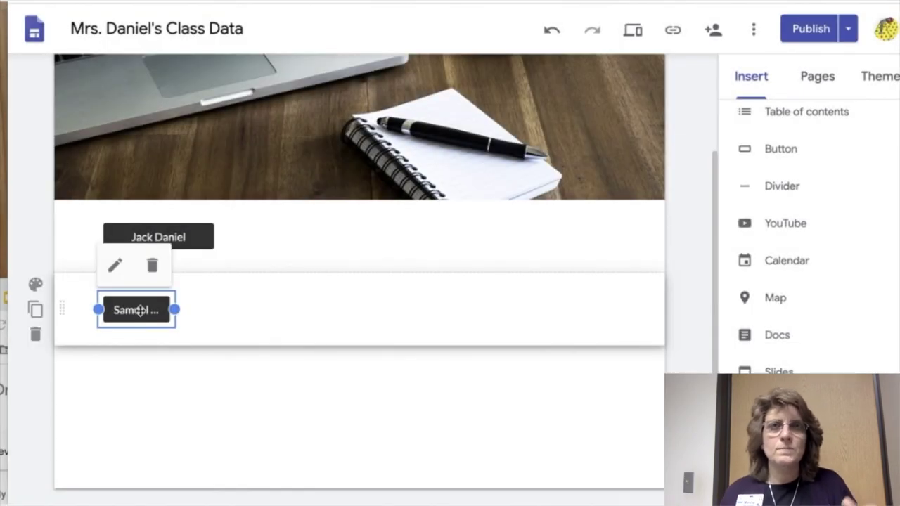
- Move the new button beside the first button and widen it to show the full name
drag(157, 311, 325, 238)
click(348, 308)
drag(352, 310, 407, 312)
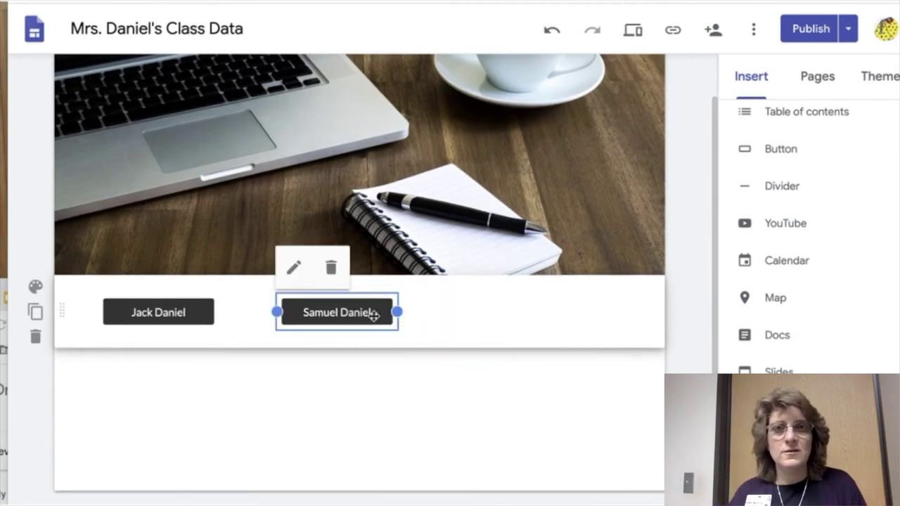
click(430, 357)
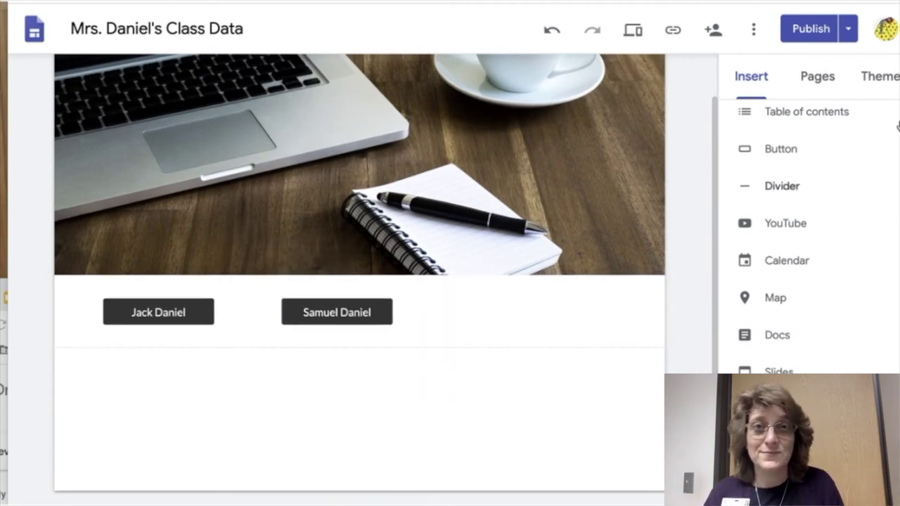
click(808, 36)
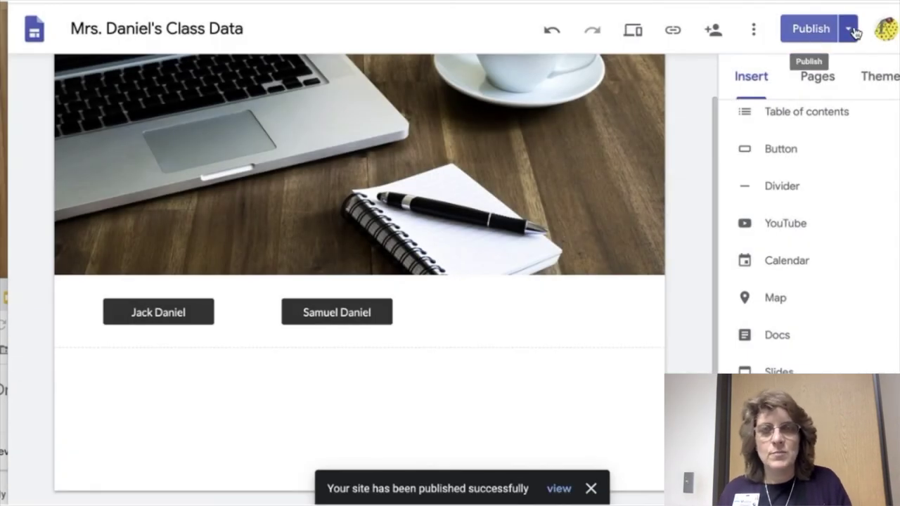
click(849, 31)
click(820, 93)
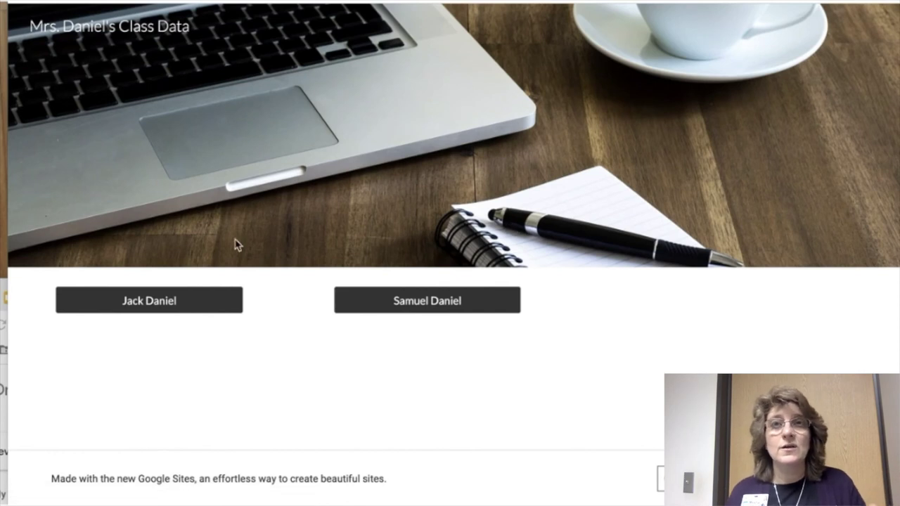
click(140, 305)
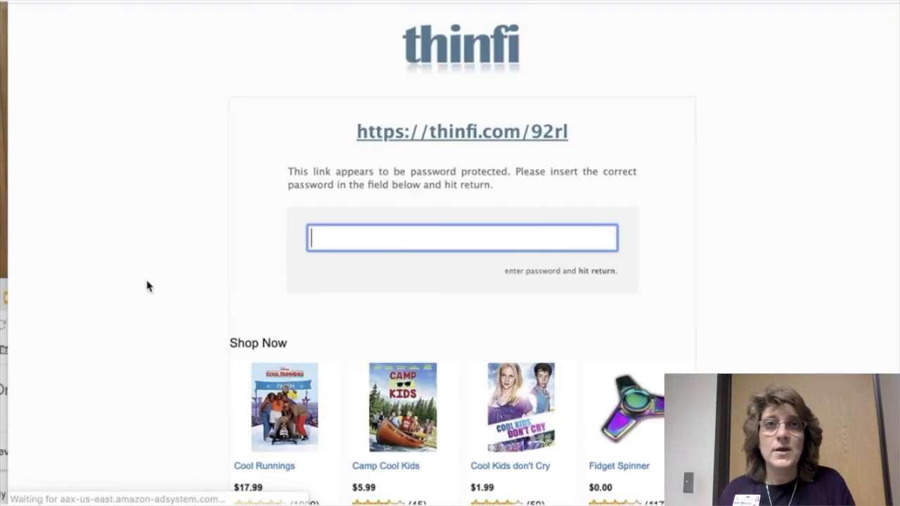
text(•••)
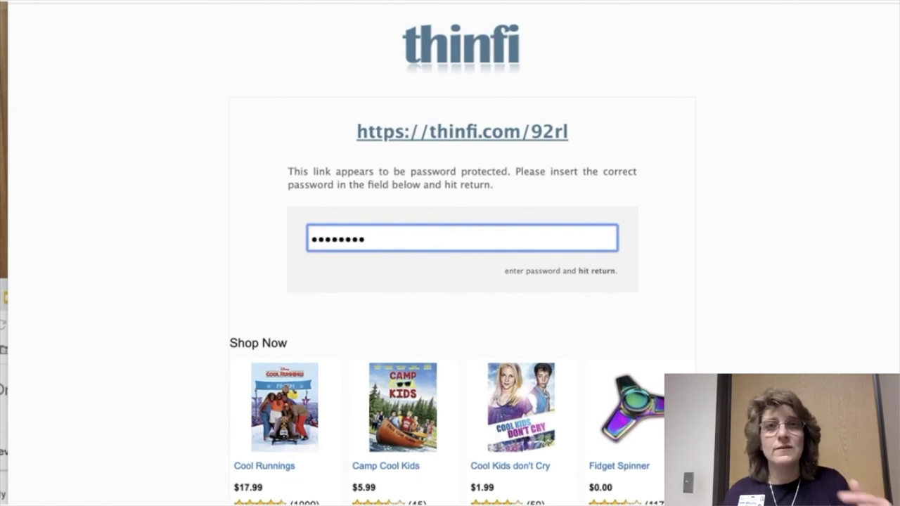
key(Return)
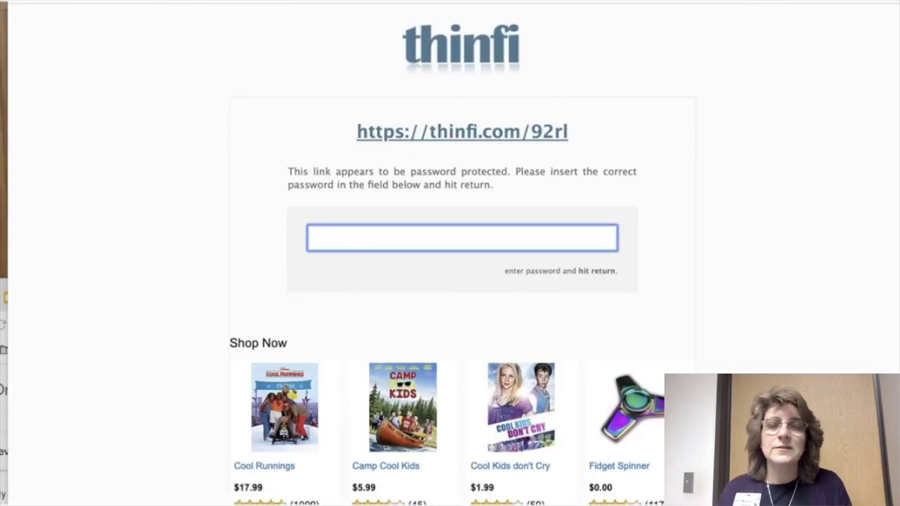
click(458, 410)
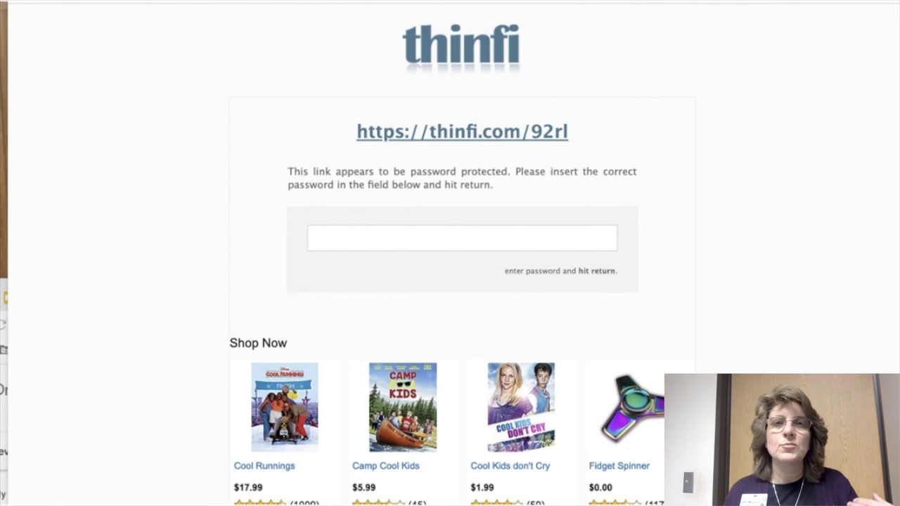